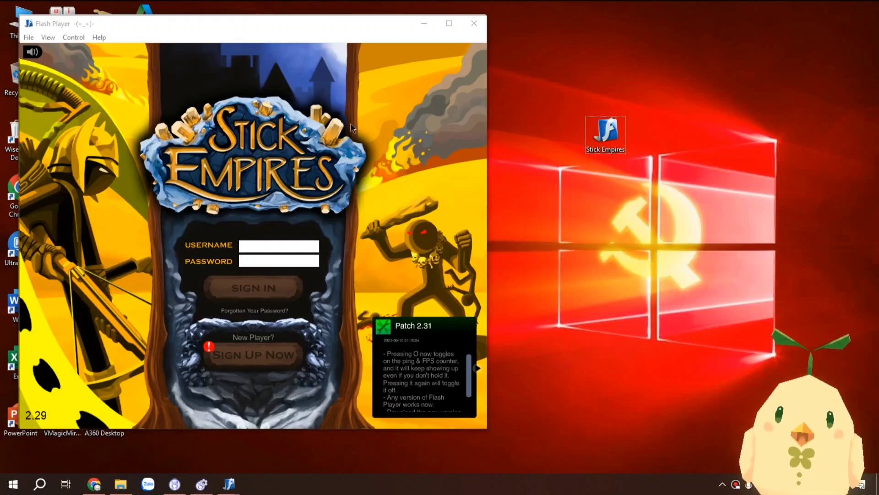
Submit the username and password, then close the game window showing the version-mismatch notice.
key("Return")
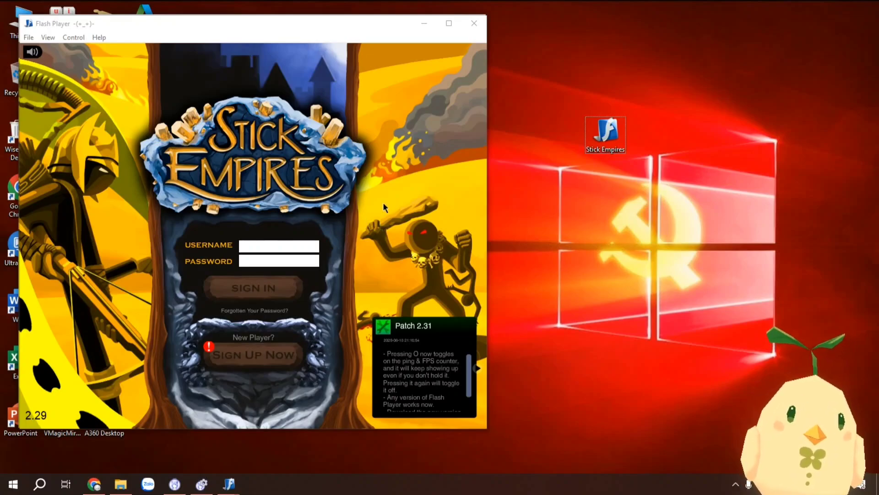
left_click(309, 248)
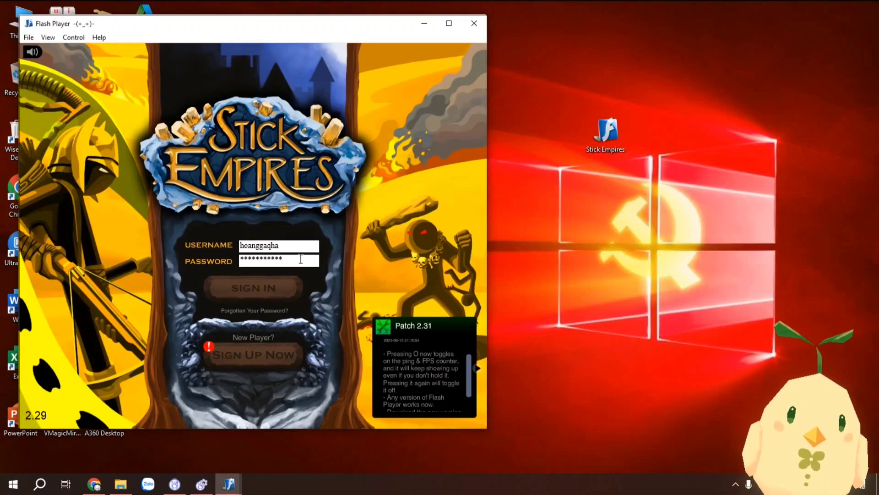
key("Return")
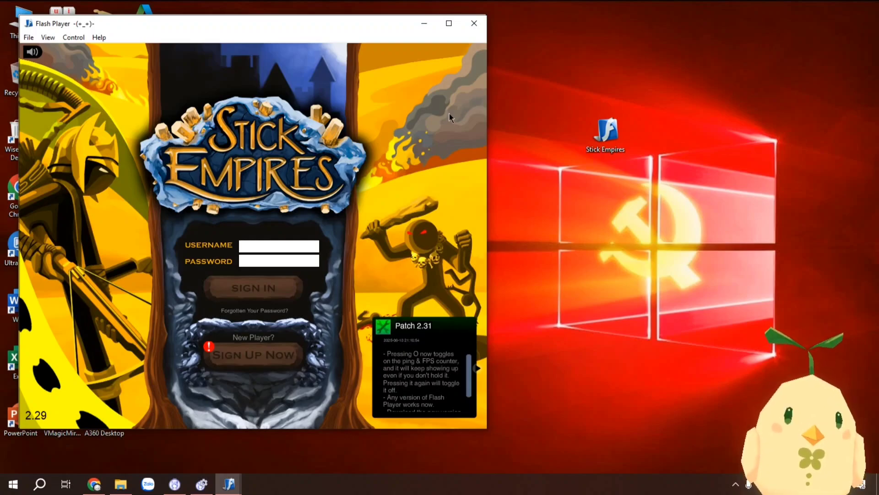
left_click(474, 23)
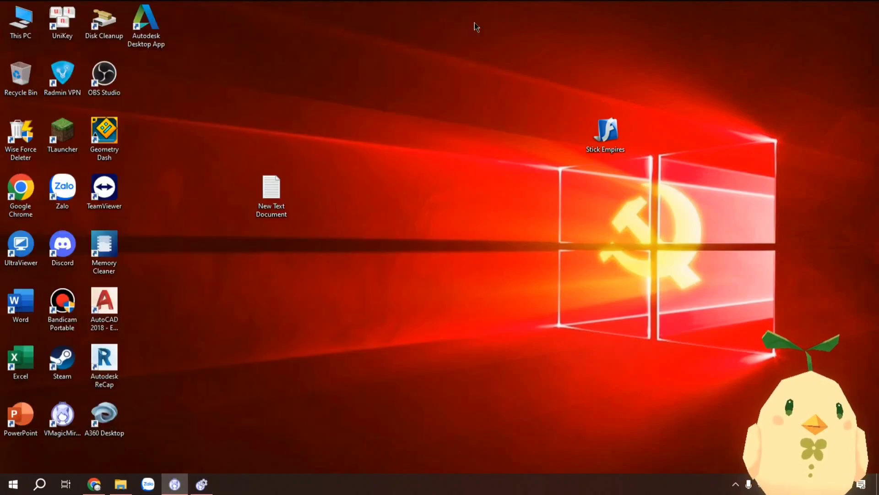
Open Chrome and go to discord.gg/stickwar, which reports an invalid invite.
left_click(94, 483)
left_click(372, 37)
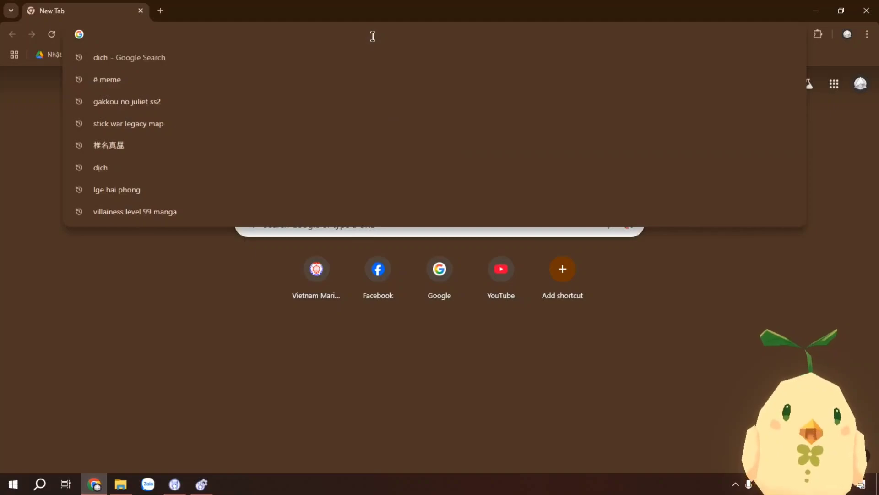
type("discord.gg/stickwar")
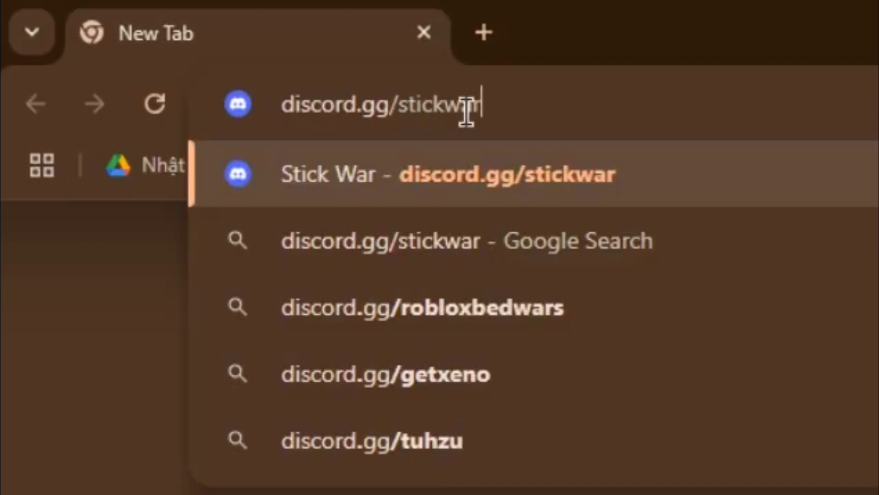
left_click_drag(485, 112, 268, 114)
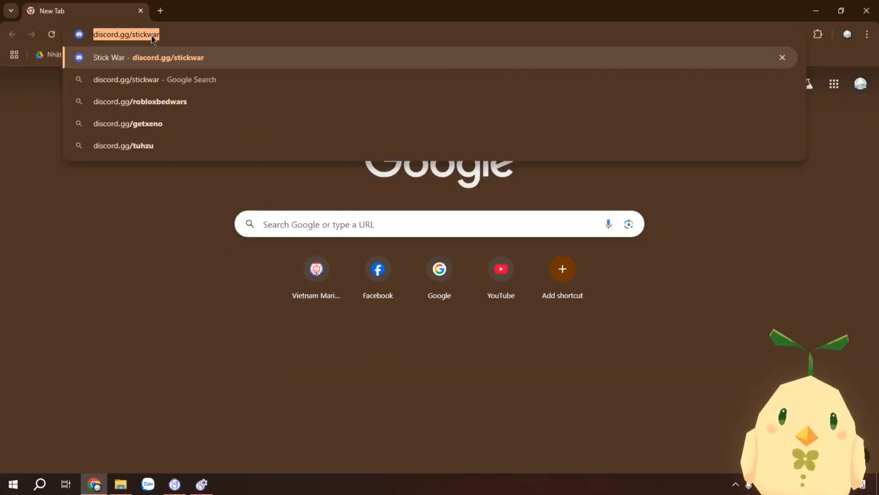
left_click(524, 108)
key("Return")
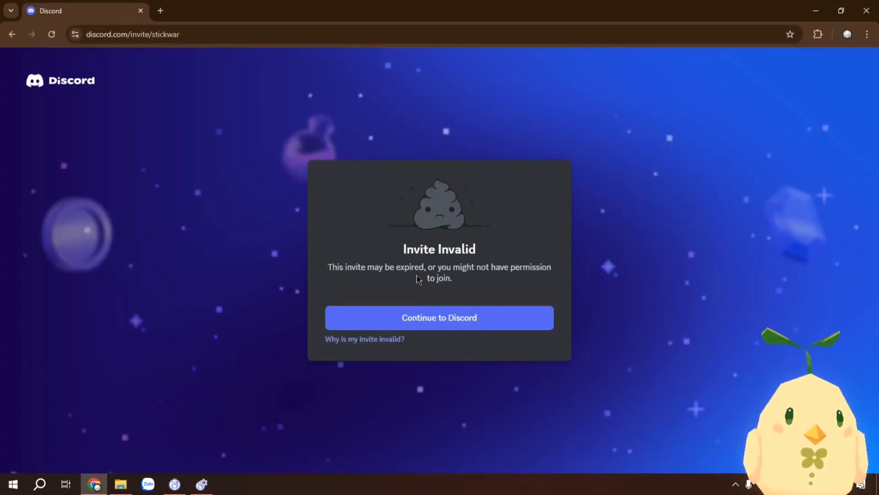
Continue to Discord and scroll the Stick War sidebar to #how-to-play-stick-empires, showing the 2.31 download link.
left_click(452, 320)
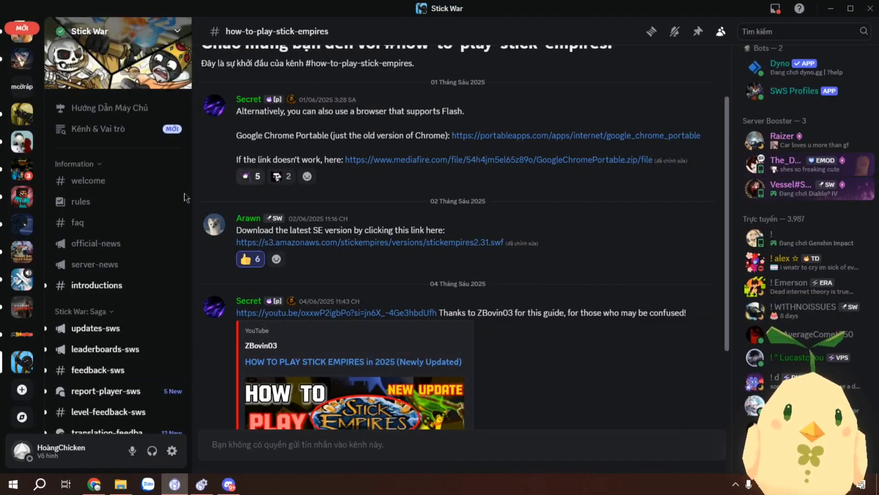
scroll(172, 210, "down", 5)
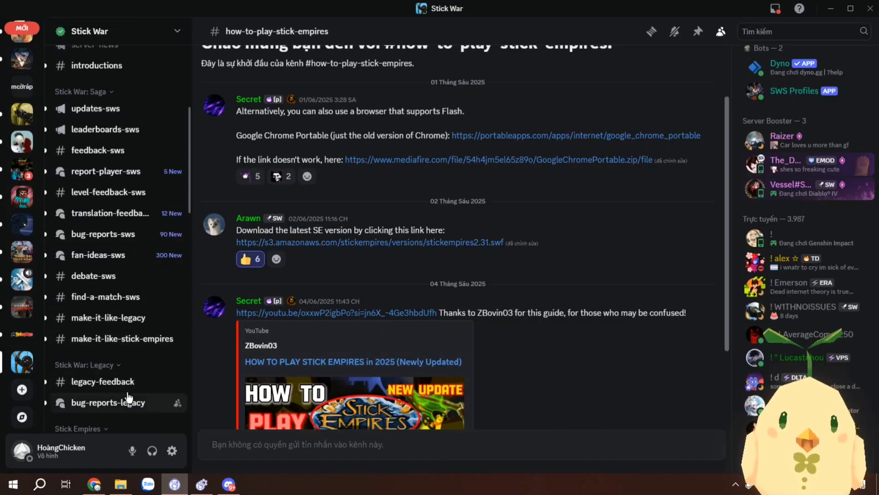
scroll(124, 245, "up", 4)
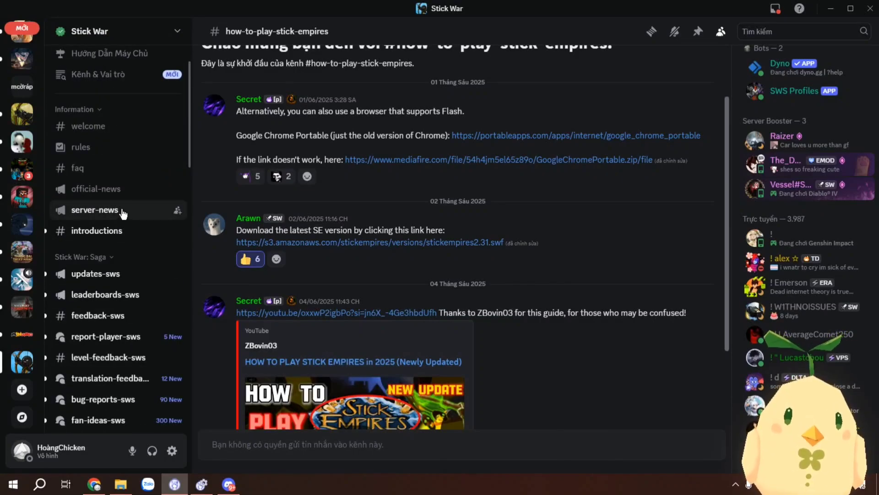
scroll(123, 213, "up", 2)
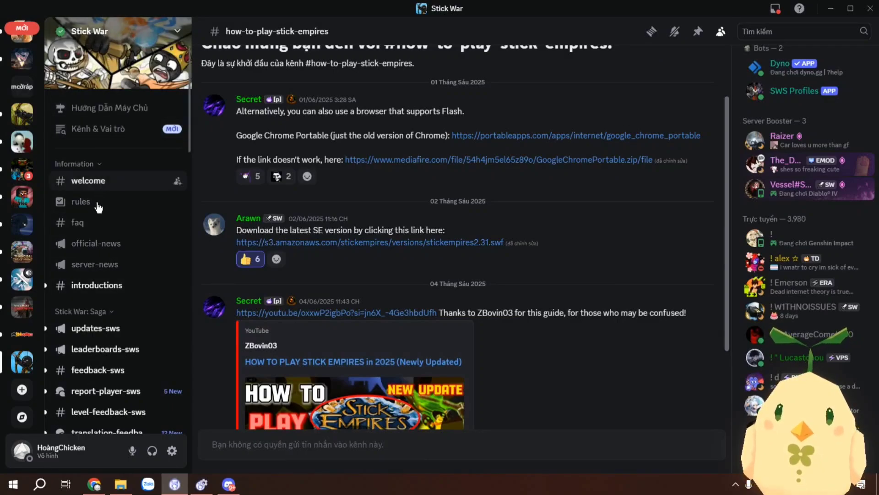
scroll(99, 242, "down", 5)
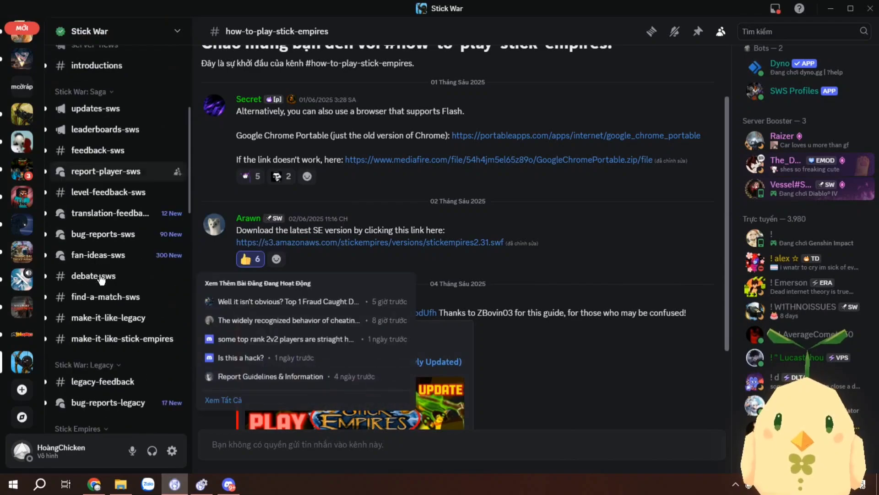
scroll(101, 278, "down", 1)
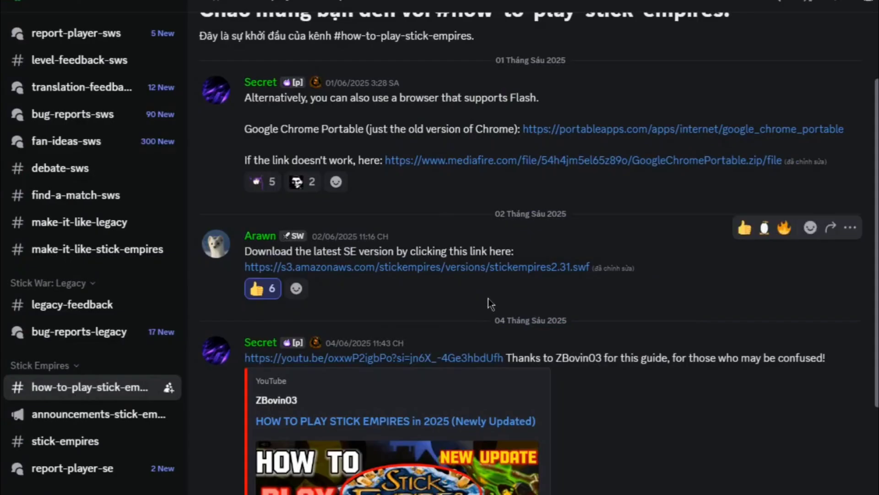
scroll(488, 298, "up", 3)
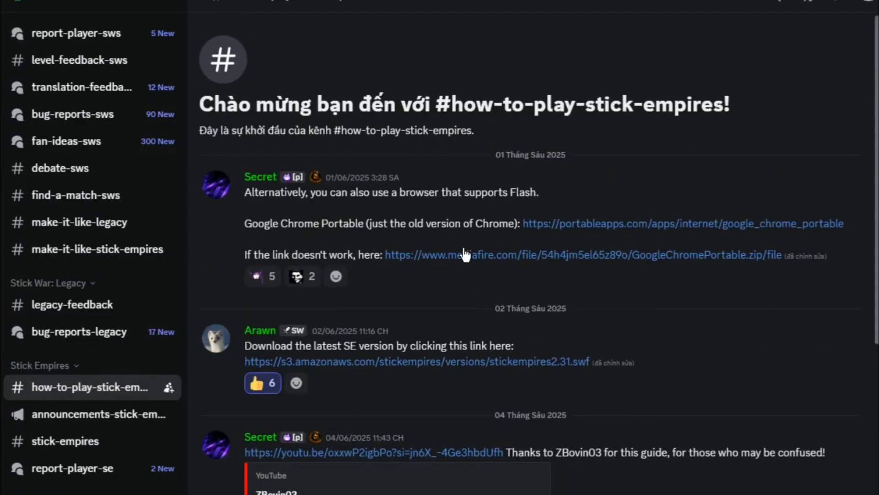
scroll(323, 229, "down", 2)
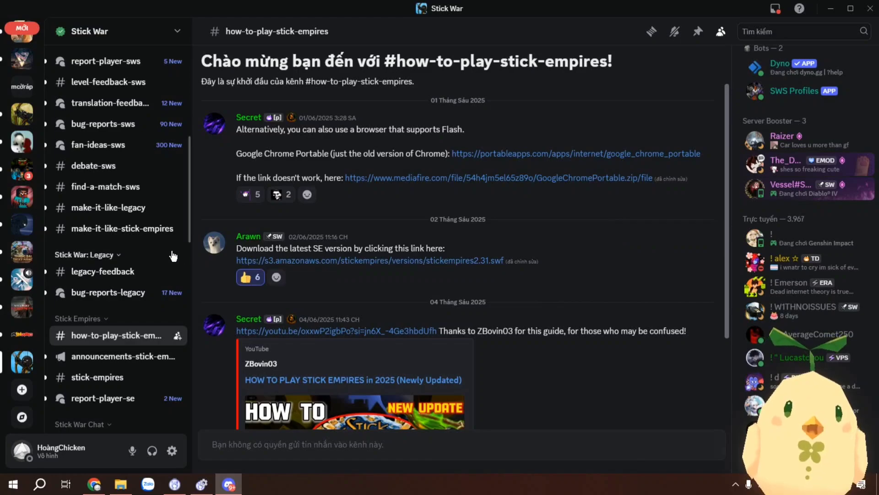
scroll(126, 302, "up", 6)
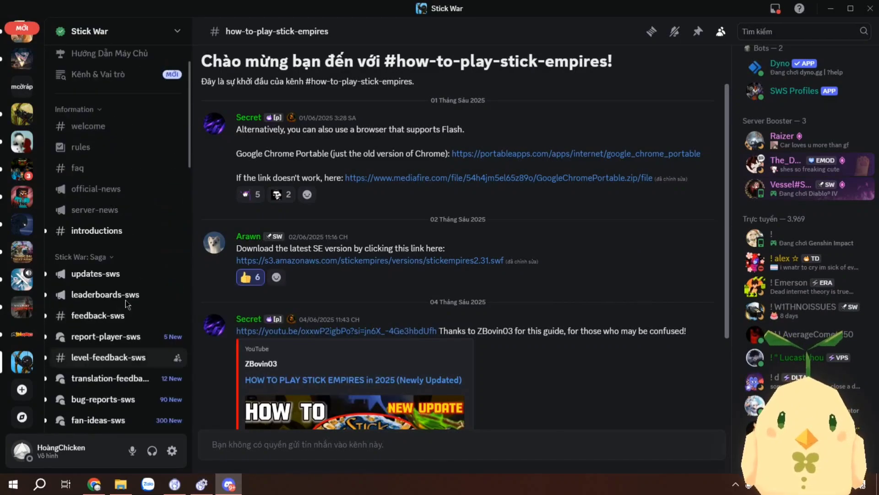
scroll(125, 300, "up", 2)
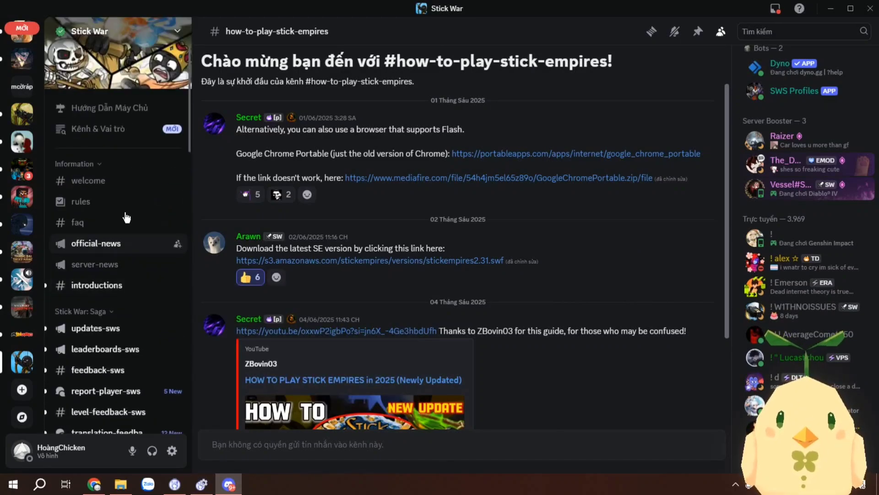
Open #welcome and highlight the Flash Projector Tutorial heading with its Windows, macOS and Linux links.
left_click(111, 189)
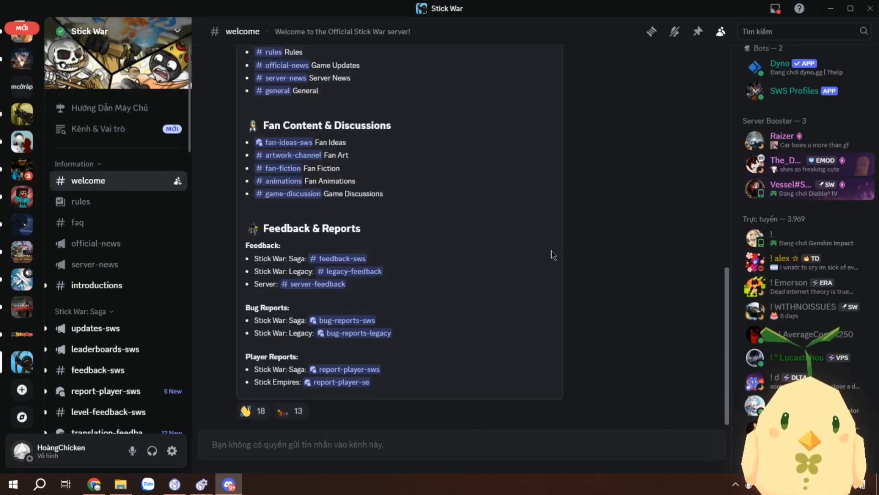
scroll(527, 291, "up", 6)
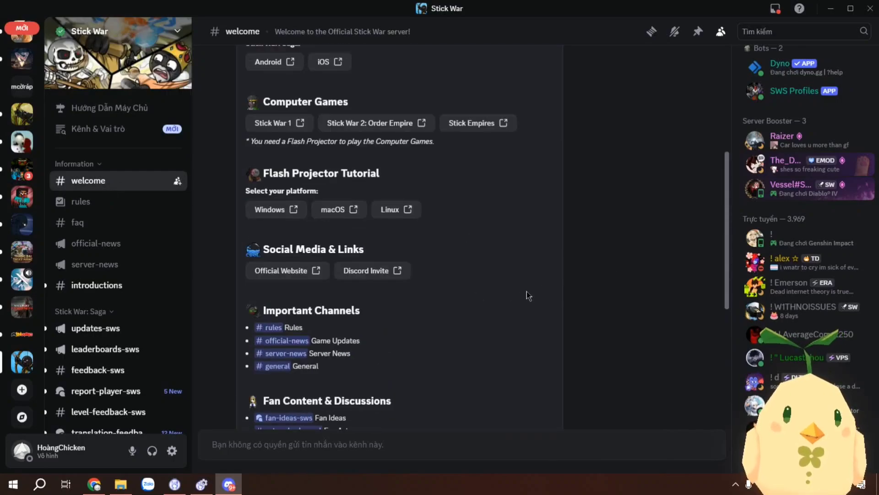
scroll(527, 292, "up", 5)
scroll(526, 291, "down", 4)
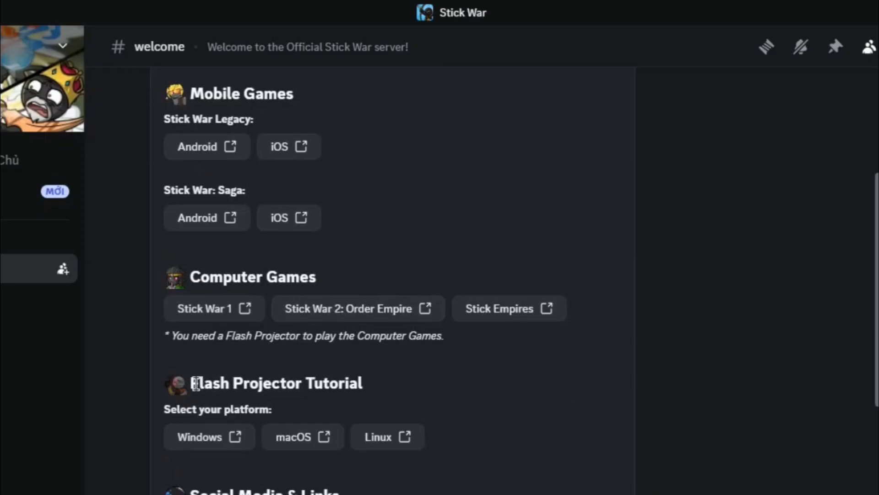
left_click_drag(191, 384, 349, 384)
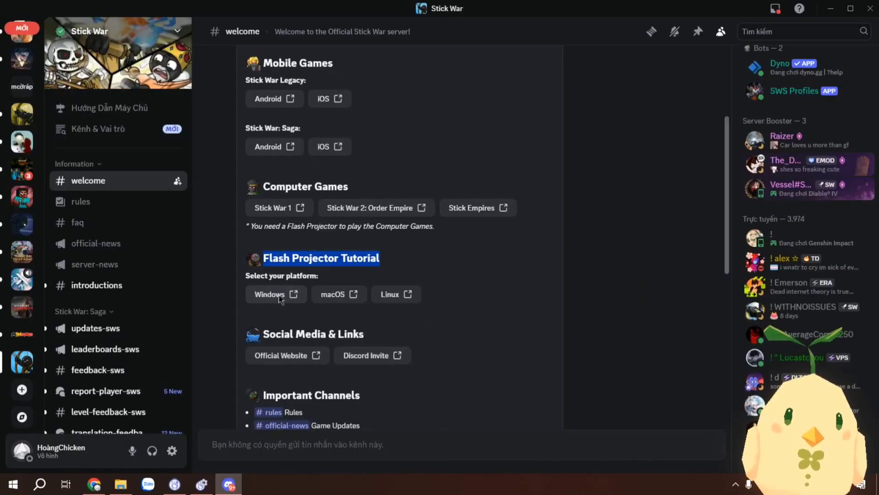
Open the Windows tutorial and download flashplayer_32_sa.exe, accepting the dangerous-download warning.
left_click(209, 437)
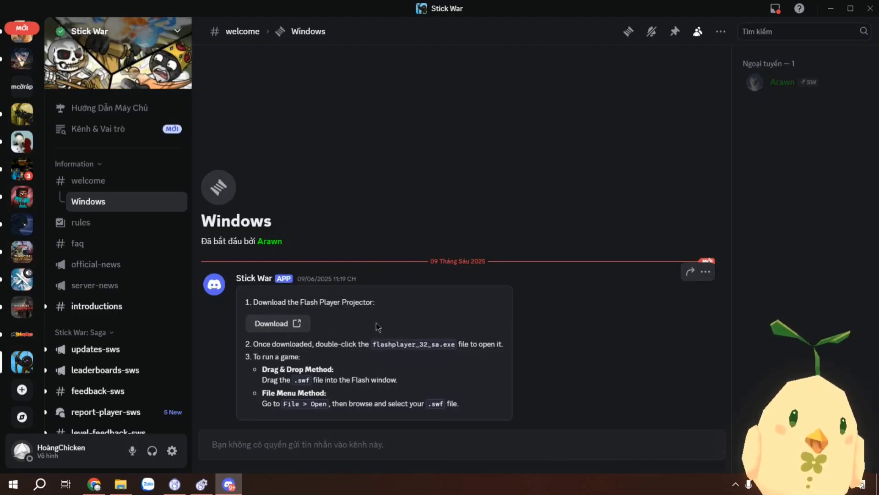
left_click(271, 325)
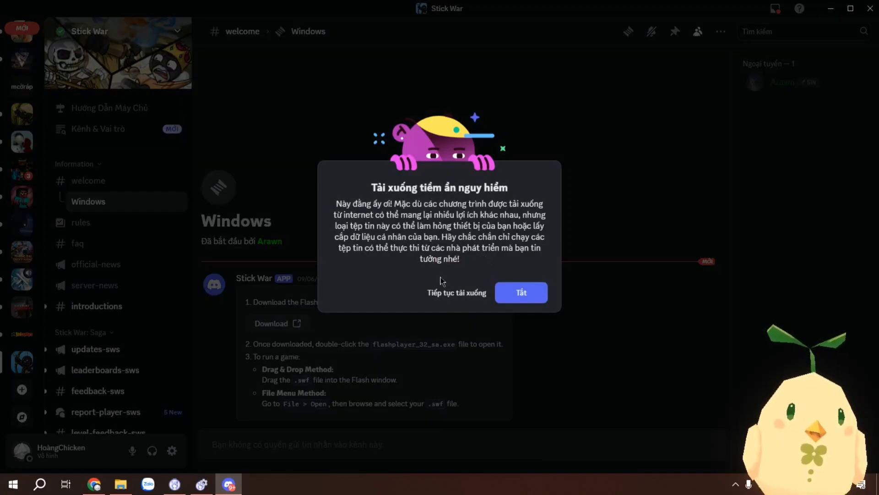
left_click(456, 293)
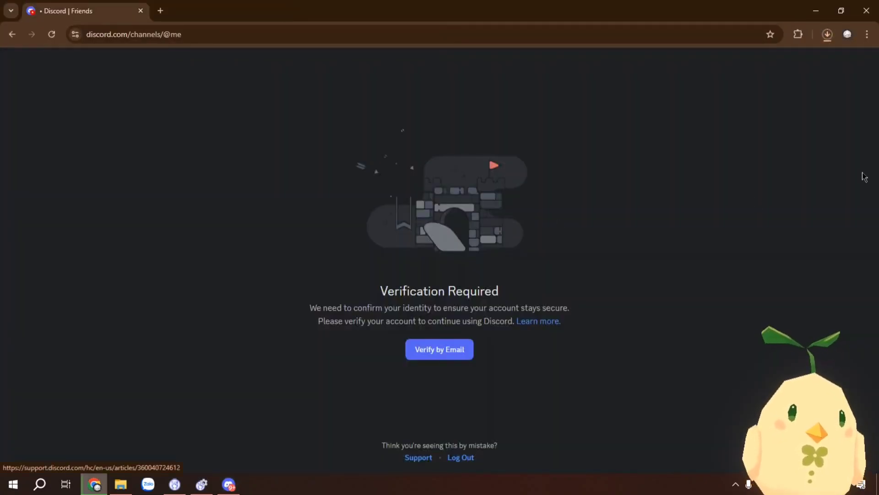
Confirm the flashplayer_32_sa.exe download, then shrink and move the Chrome window to reveal the desktop.
left_click(828, 35)
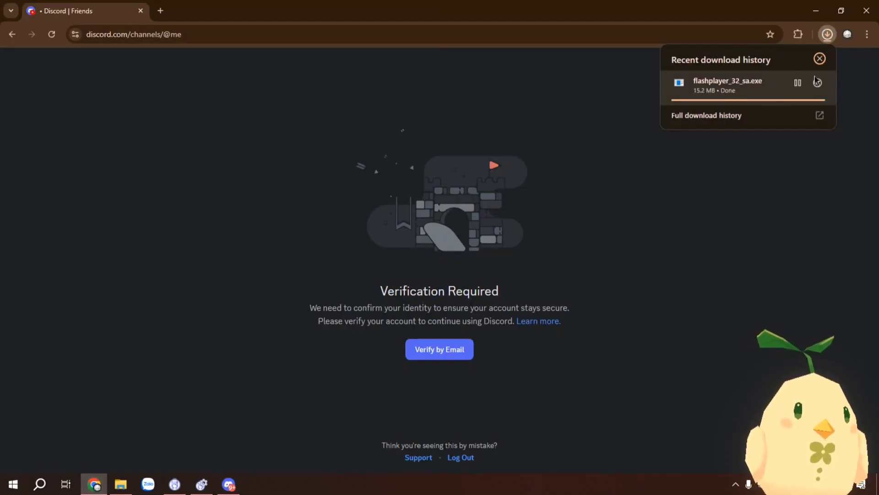
left_click(841, 11)
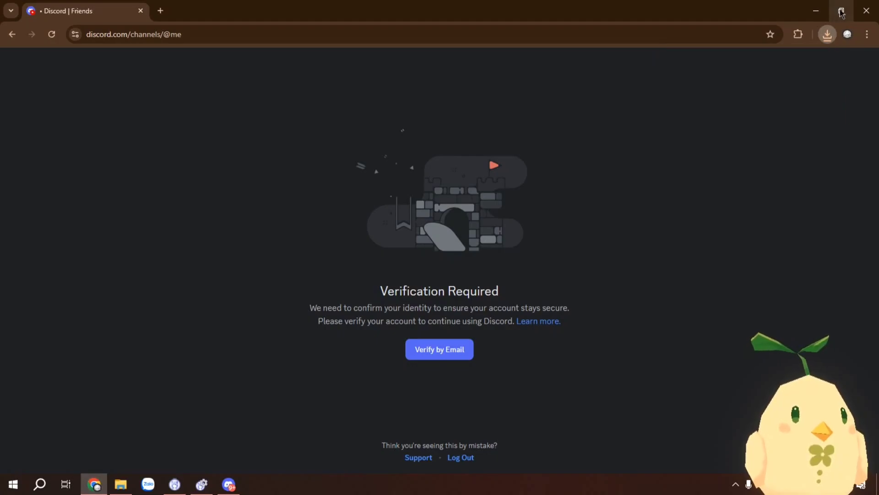
left_click(830, 8)
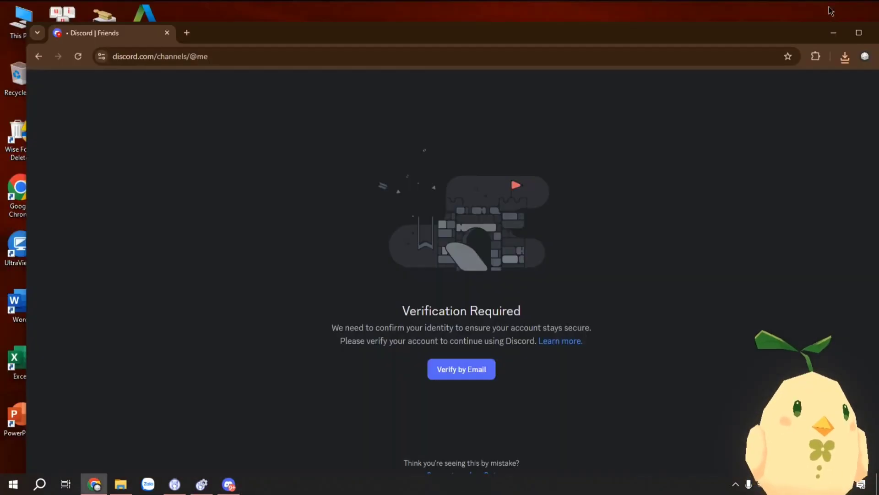
left_click_drag(720, 40, 646, 35)
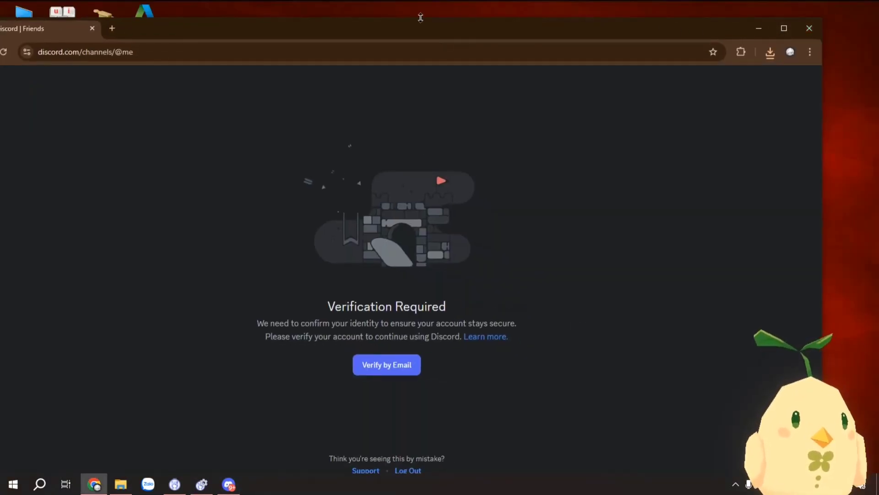
left_click_drag(325, 43, 394, 54)
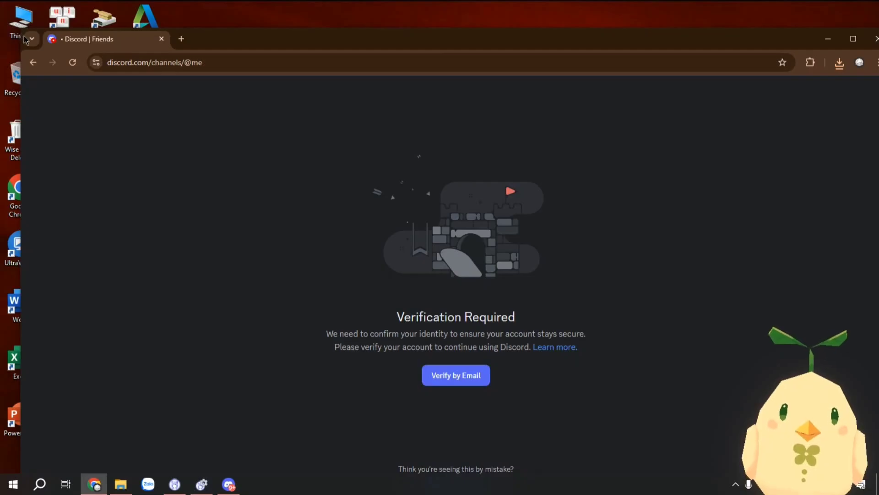
left_click_drag(251, 43, 293, 62)
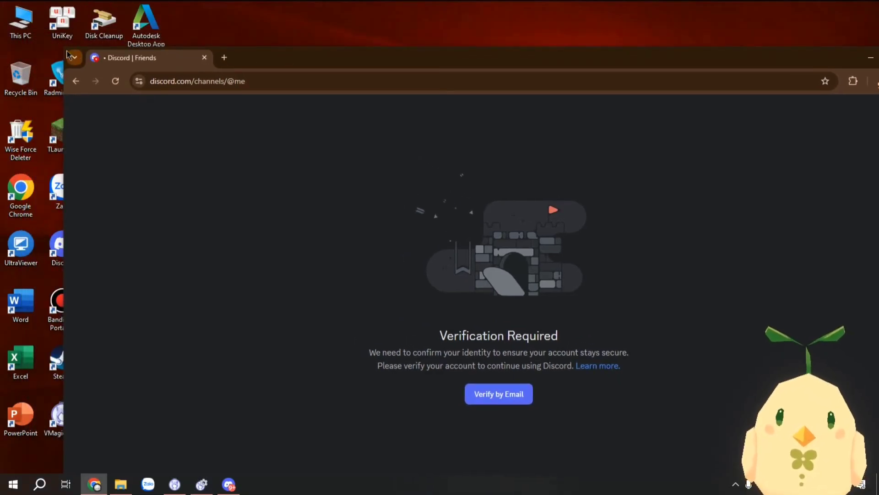
left_click_drag(63, 46, 418, 304)
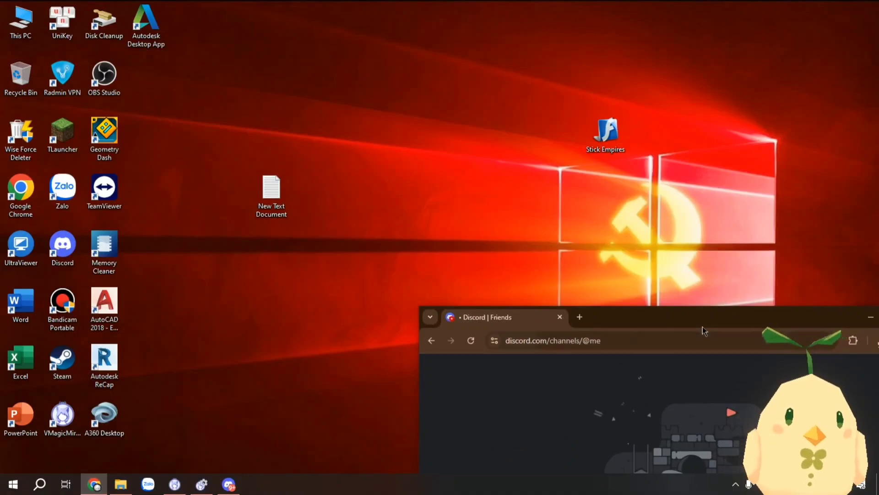
left_click_drag(703, 326, 308, 133)
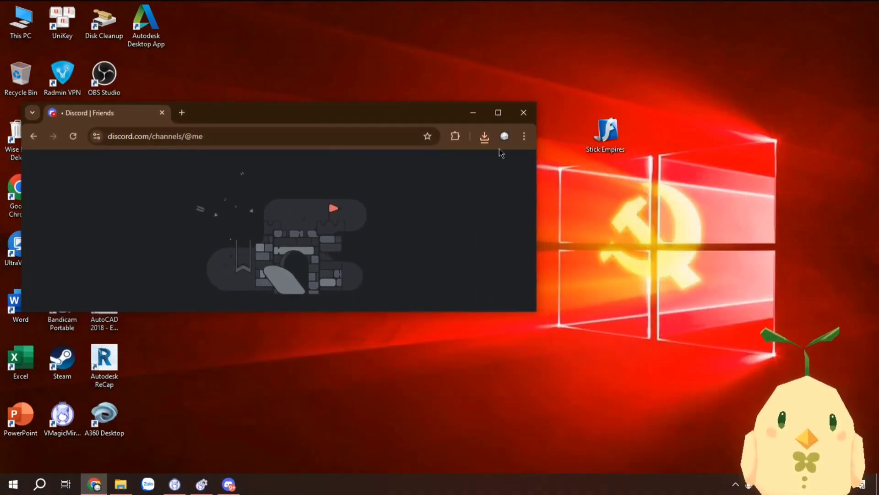
Copy flashplayer_32_sa.exe from downloads to the desktop beside New Text Document, and close Chrome.
left_click(484, 136)
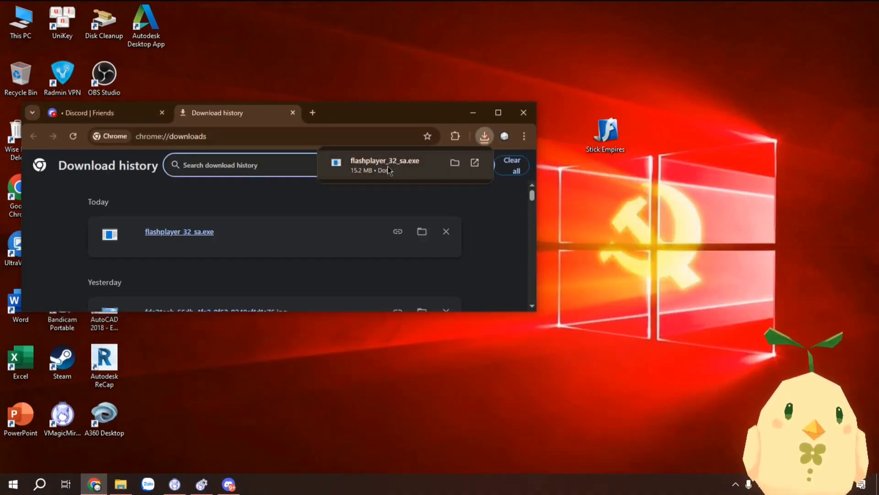
left_click_drag(388, 170, 668, 224)
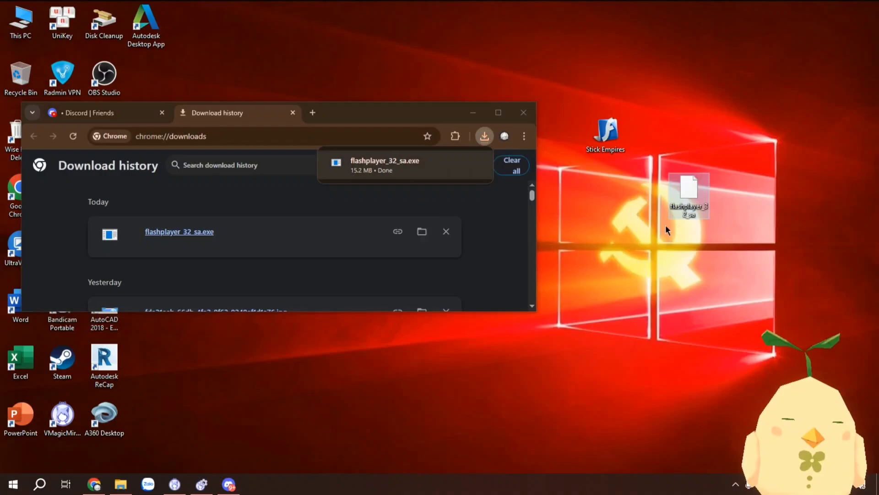
left_click(523, 112)
left_click_drag(670, 194, 363, 128)
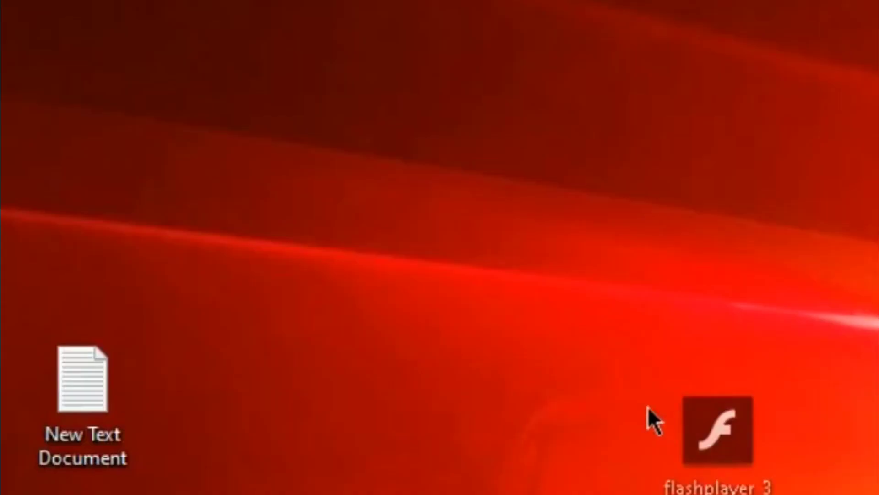
mouse_move(342, 200)
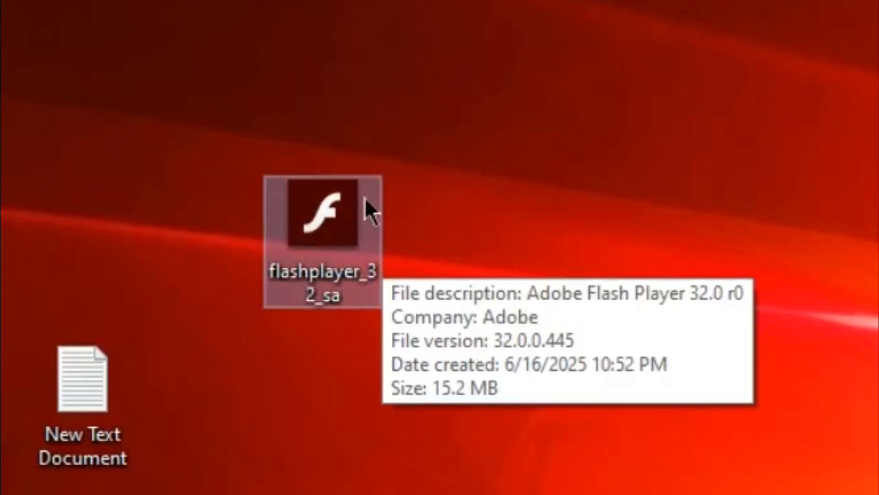
mouse_move(358, 225)
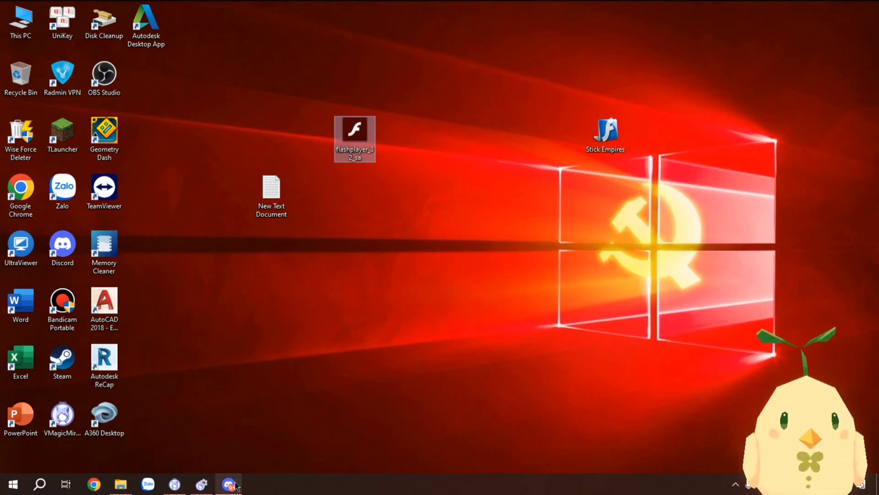
Restore Discord and open #how-to-play-stick-empires, which opens the stickempires2.31.swf link in Chrome.
left_click(234, 485)
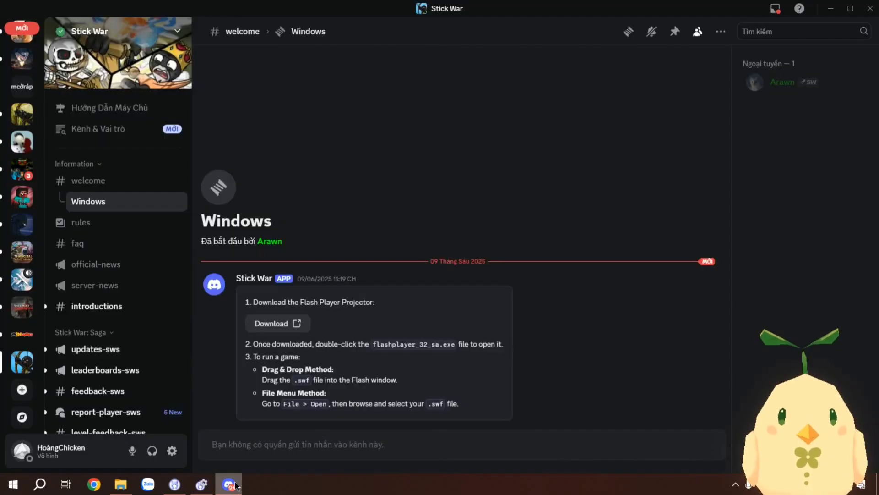
scroll(119, 296, "down", 5)
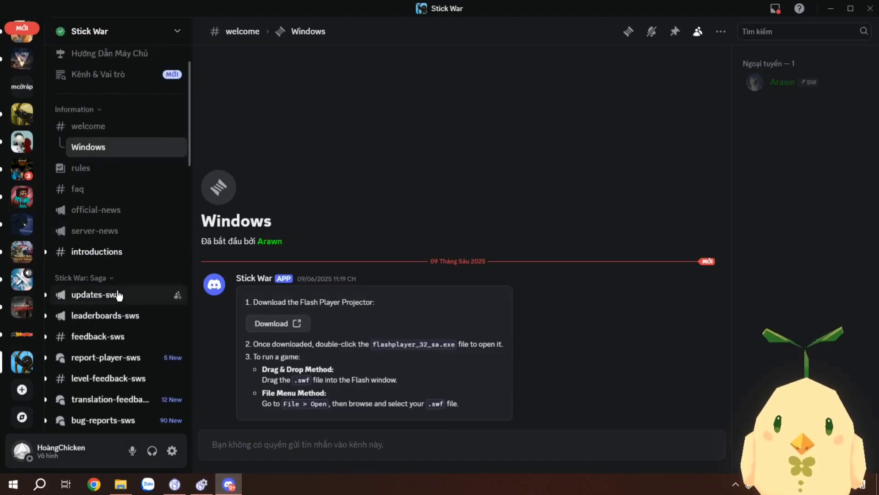
scroll(118, 295, "down", 4)
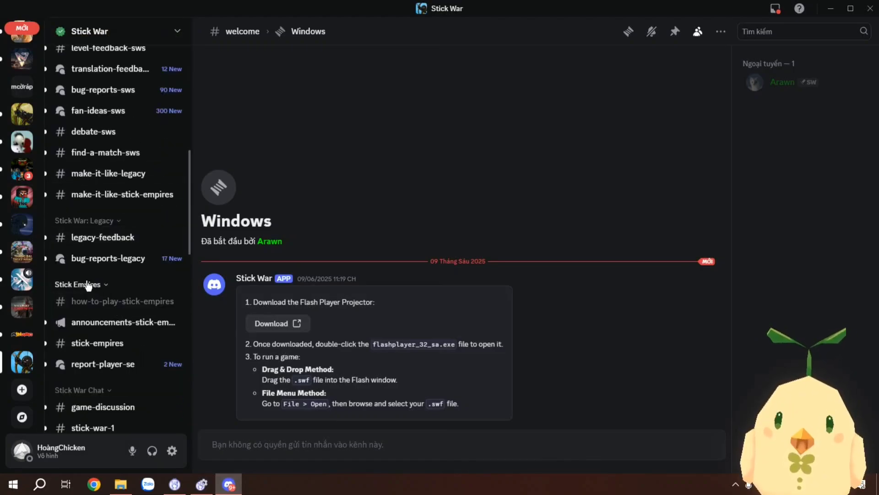
left_click(120, 305)
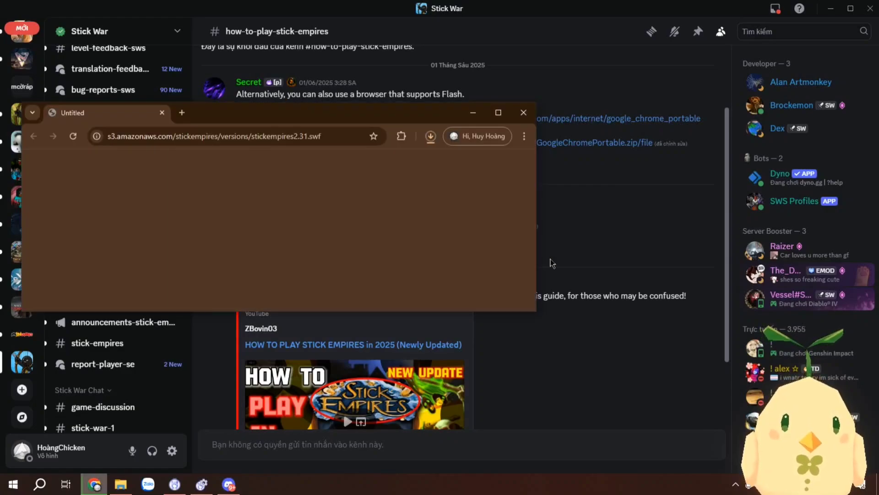
Confirm stickempires2.31.swf (27.9 MB) finished downloading and copy it from the downloads list to the desktop.
left_click(499, 111)
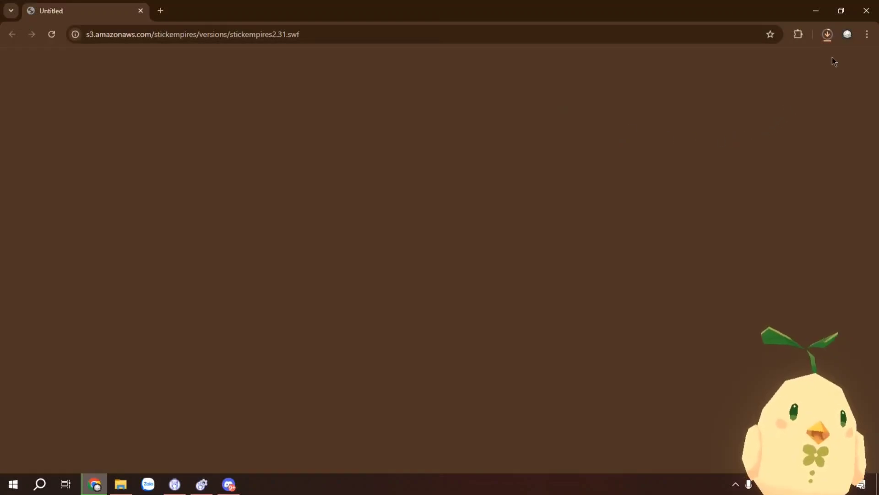
left_click(830, 39)
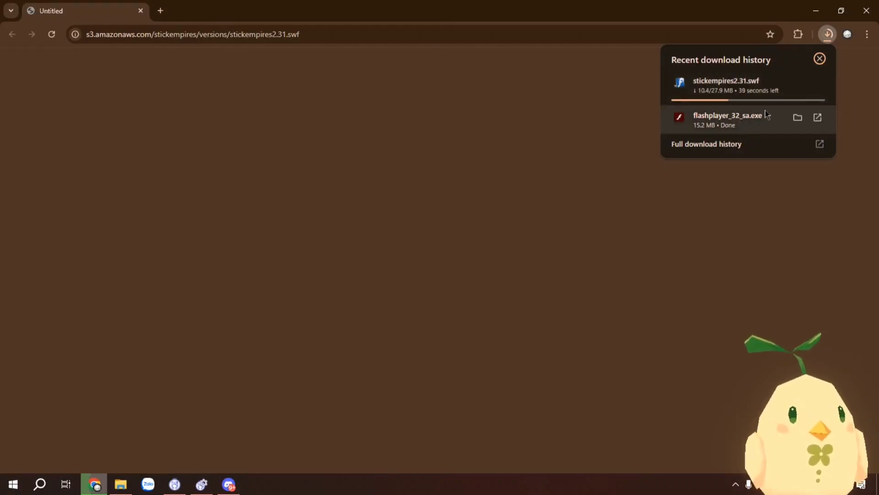
left_click(840, 14)
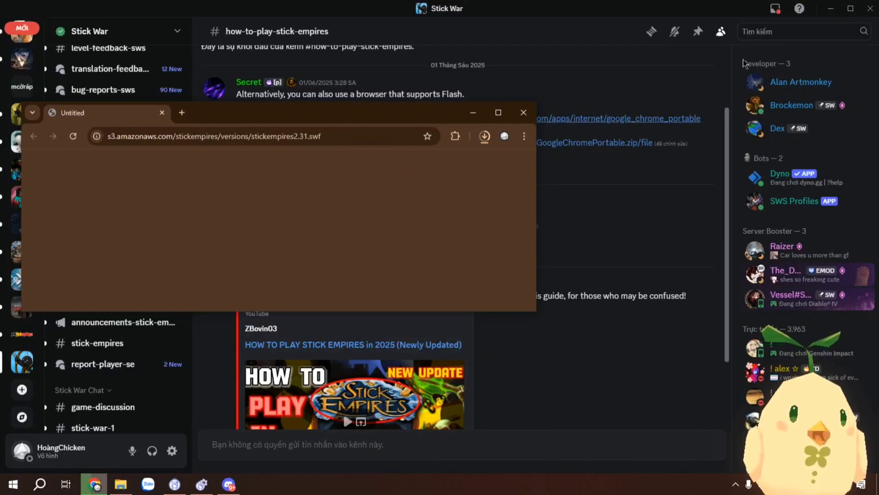
left_click(831, 8)
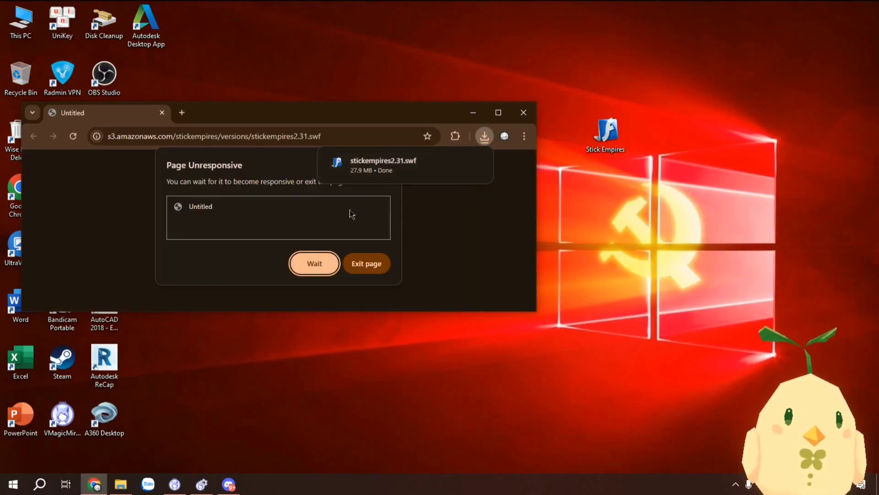
left_click(480, 142)
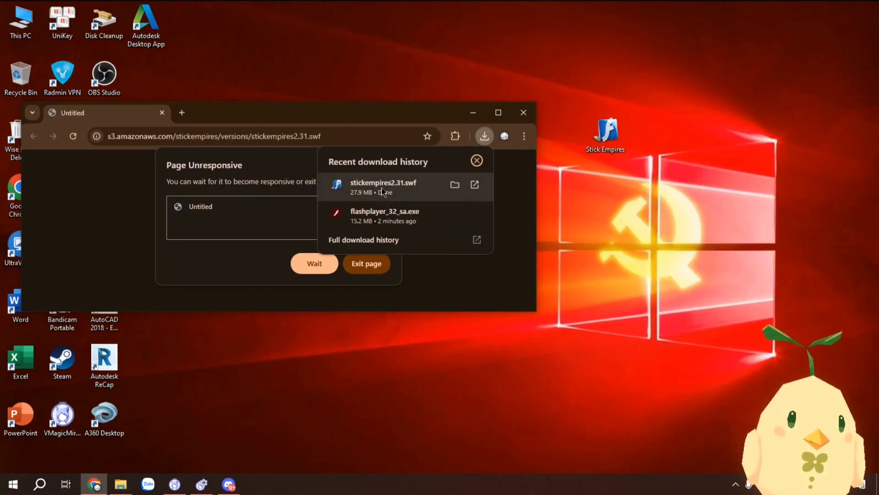
left_click_drag(396, 199, 633, 301)
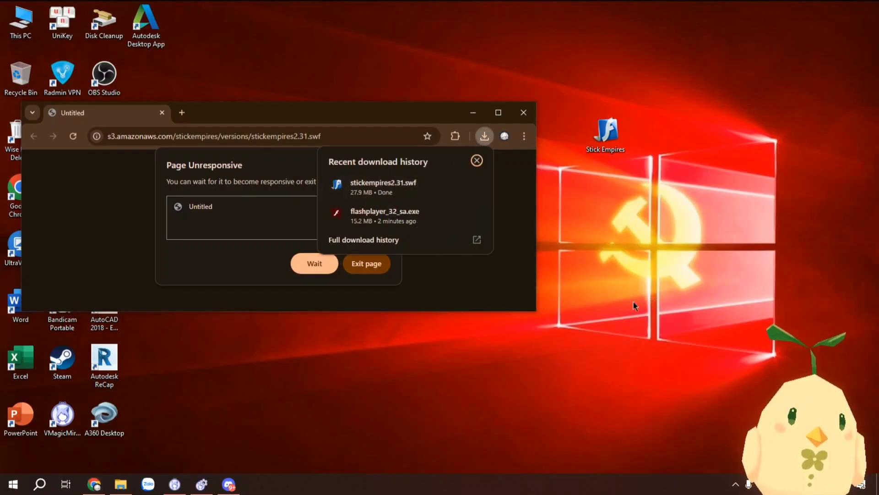
Set the stickempires2.31 and flashplayer_32_sa icons side by side and drop the game onto the projector.
left_click(472, 112)
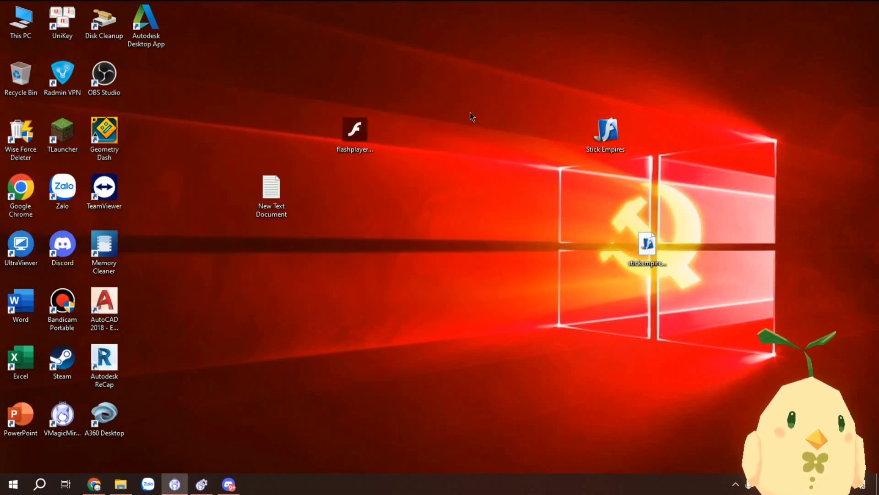
left_click_drag(644, 251, 458, 246)
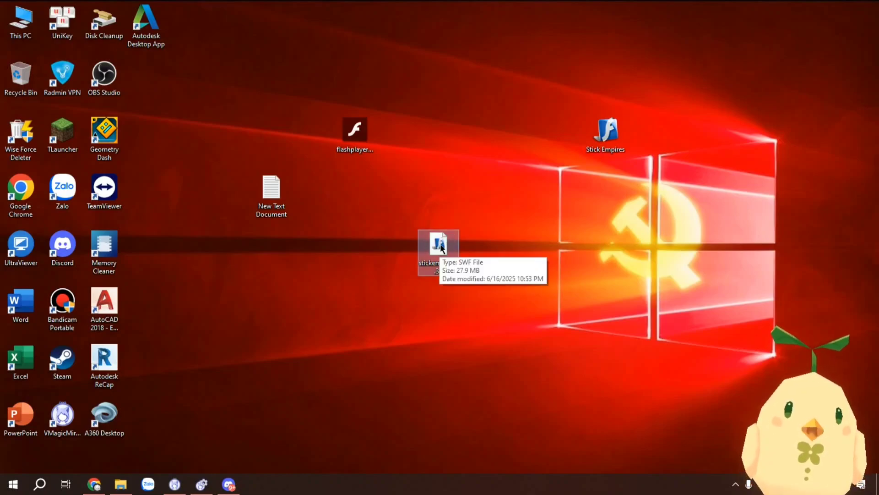
left_click(355, 133)
left_click_drag(355, 133, 437, 245)
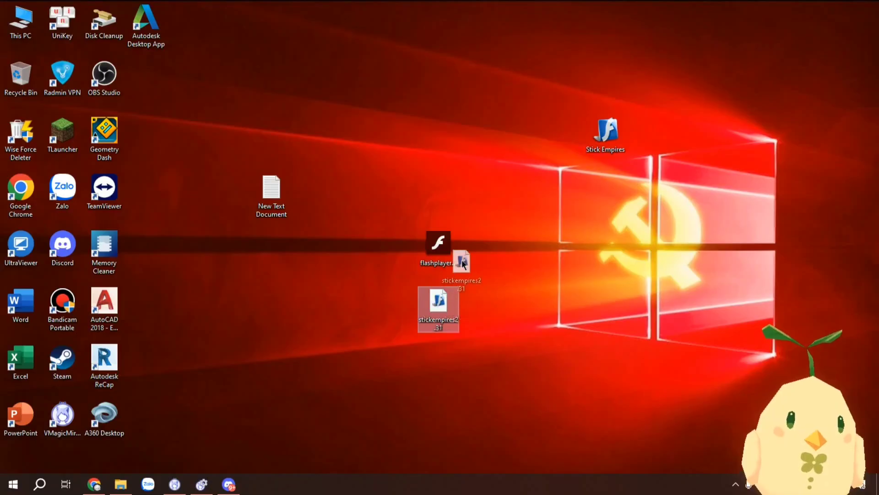
left_click_drag(456, 260, 431, 242)
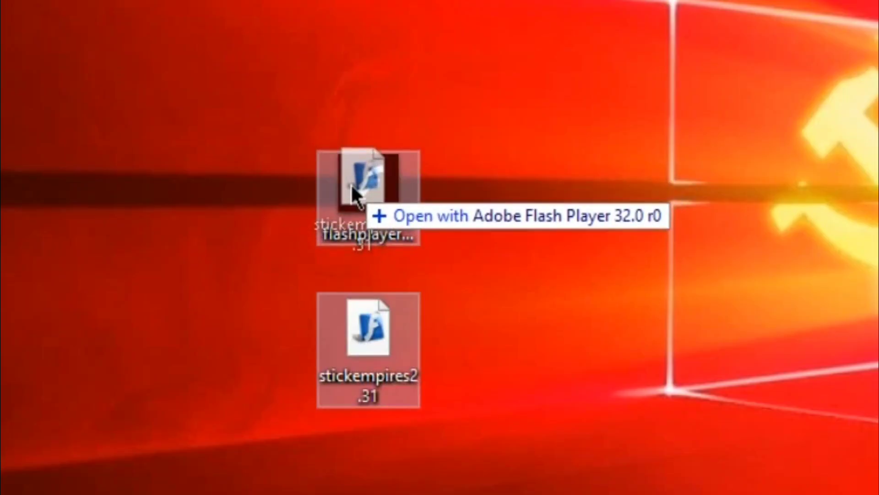
left_click_drag(351, 185, 363, 178)
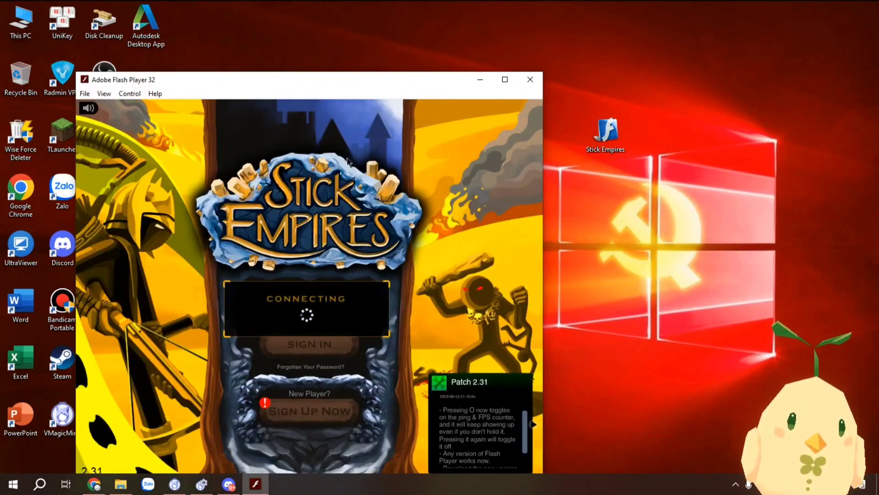
Sign in to Stick Empires with the account username and password, and dismiss the Daily Returning Bonus popup.
left_click_drag(369, 82, 409, 40)
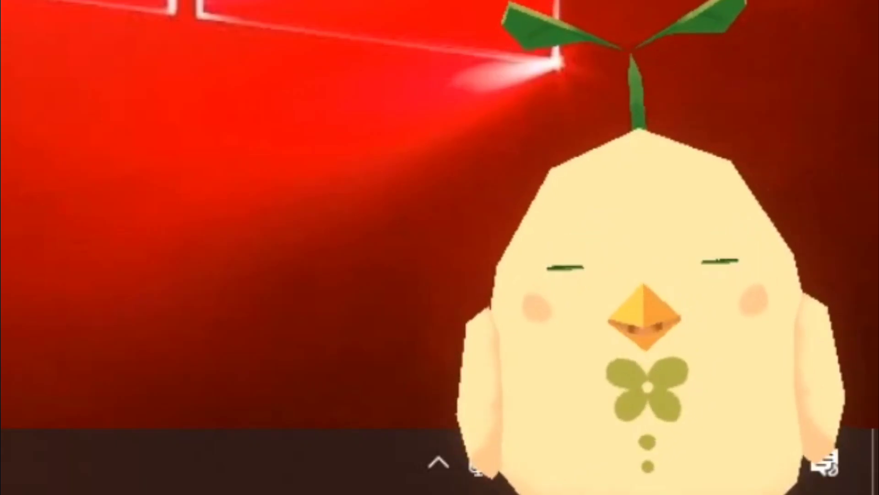
type("hoanggaqha")
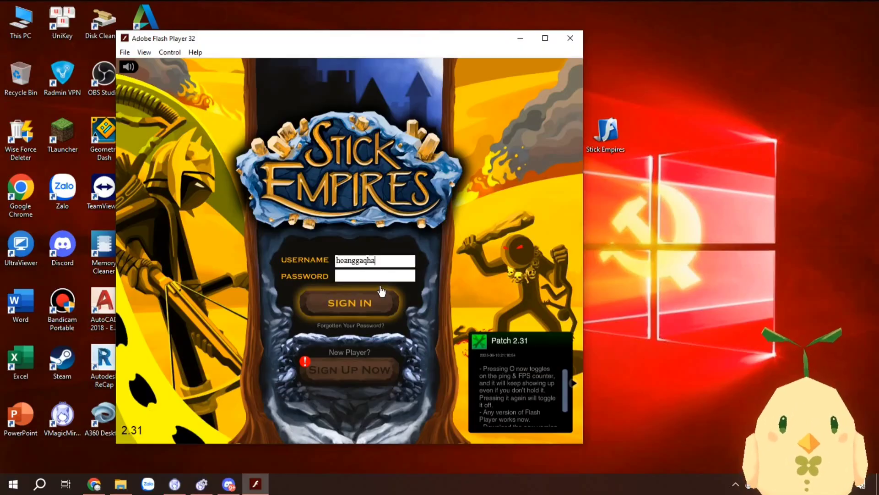
left_click(404, 275)
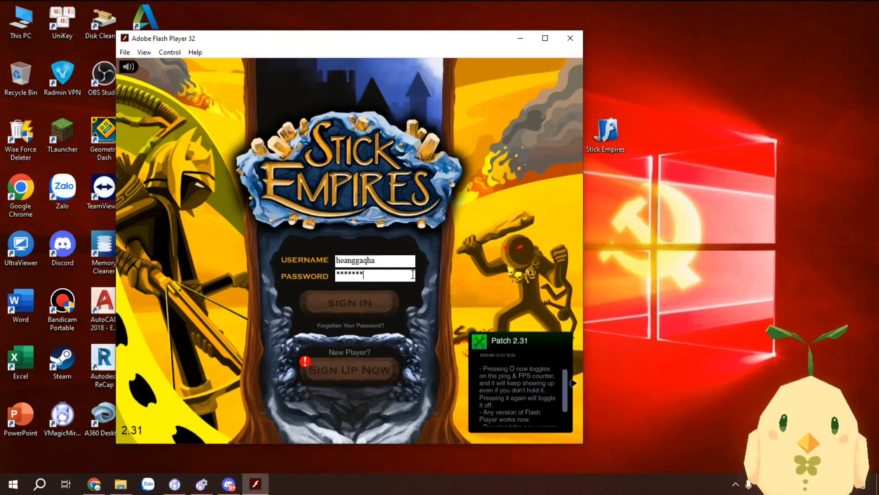
key("Return")
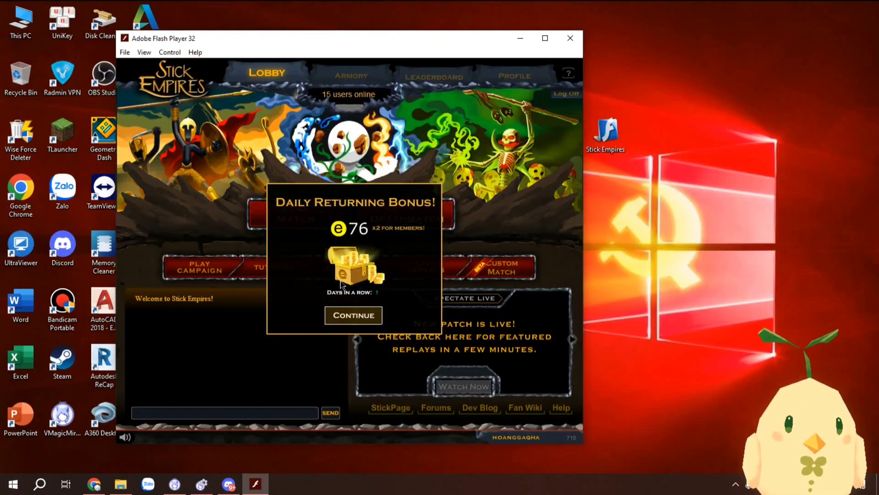
left_click(353, 315)
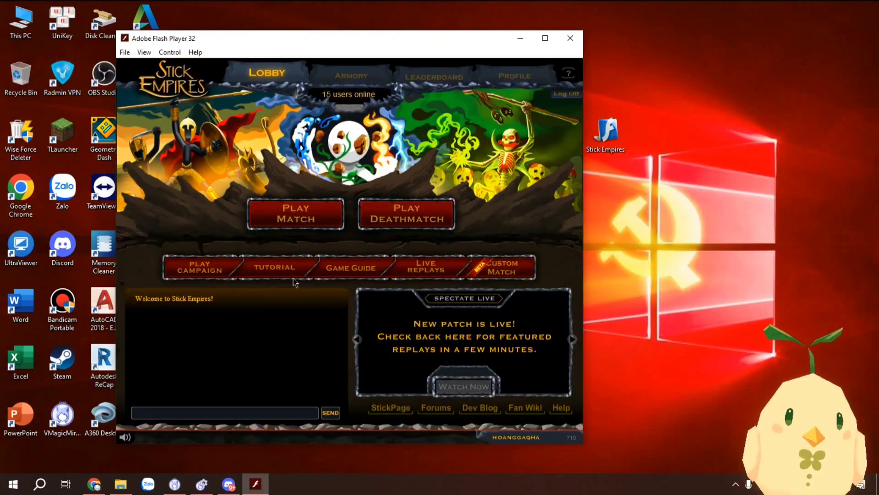
Browse the Armory, Leaderboard, Profile and Lobby pages, then close the game window.
left_click(372, 83)
left_click(453, 84)
left_click(524, 82)
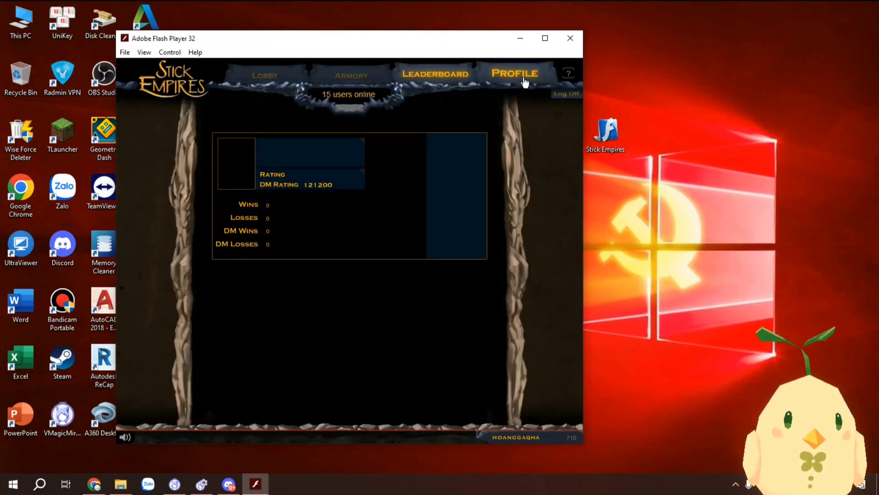
left_click(266, 75)
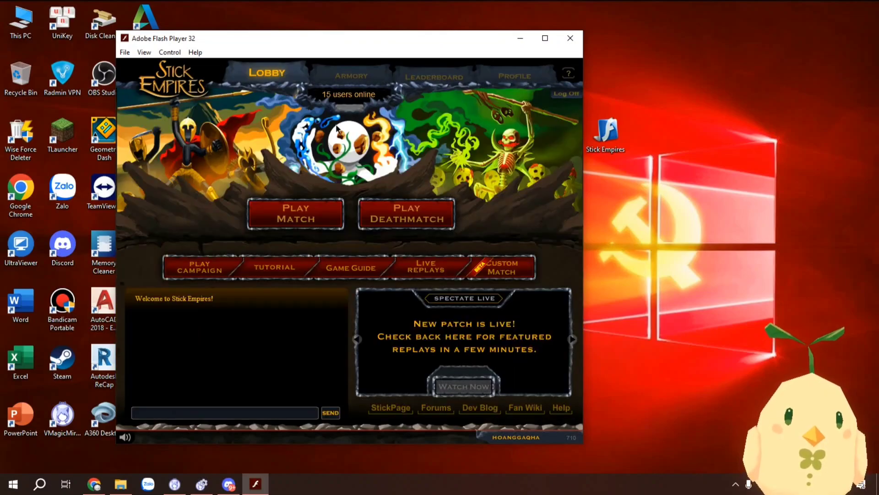
left_click(572, 39)
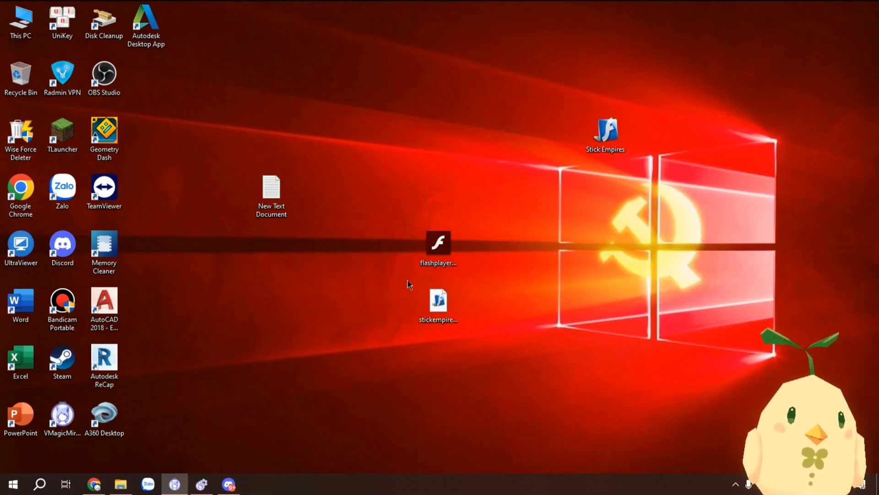
Reposition the stickempires2.31 icon, then drop it on flashplayer to relaunch Stick Empires 2.31.
left_click_drag(438, 302, 520, 252)
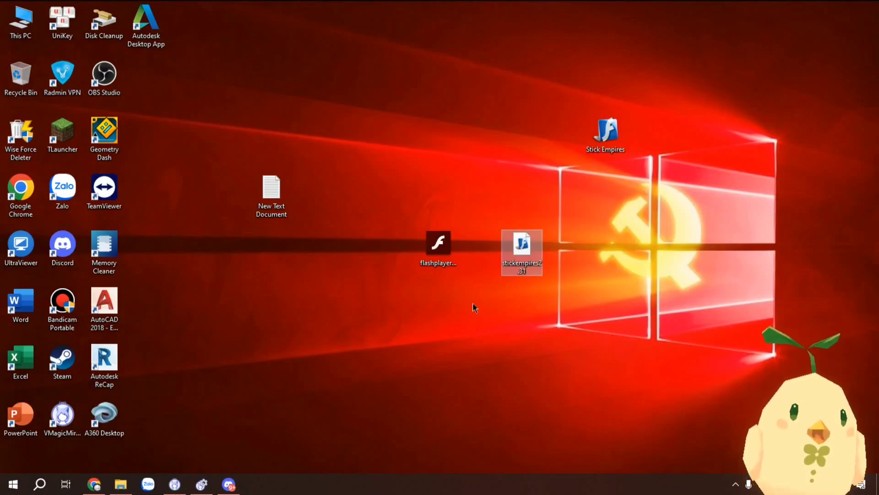
left_click_drag(522, 250, 439, 248)
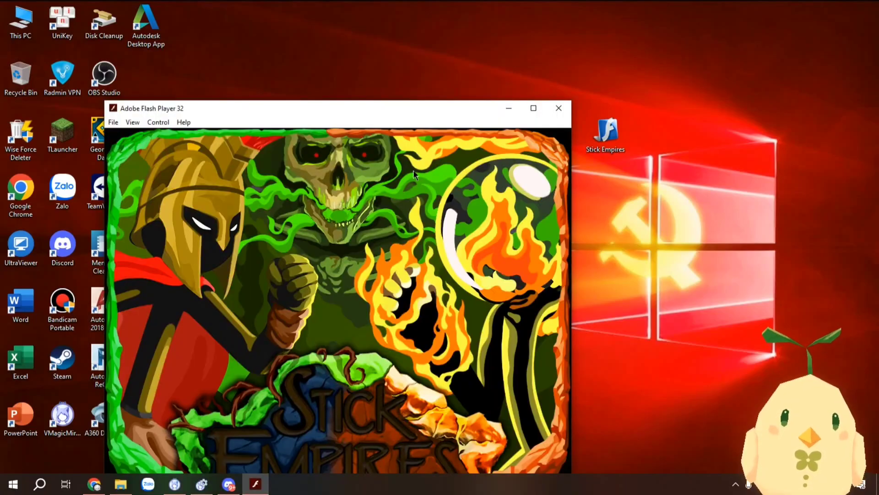